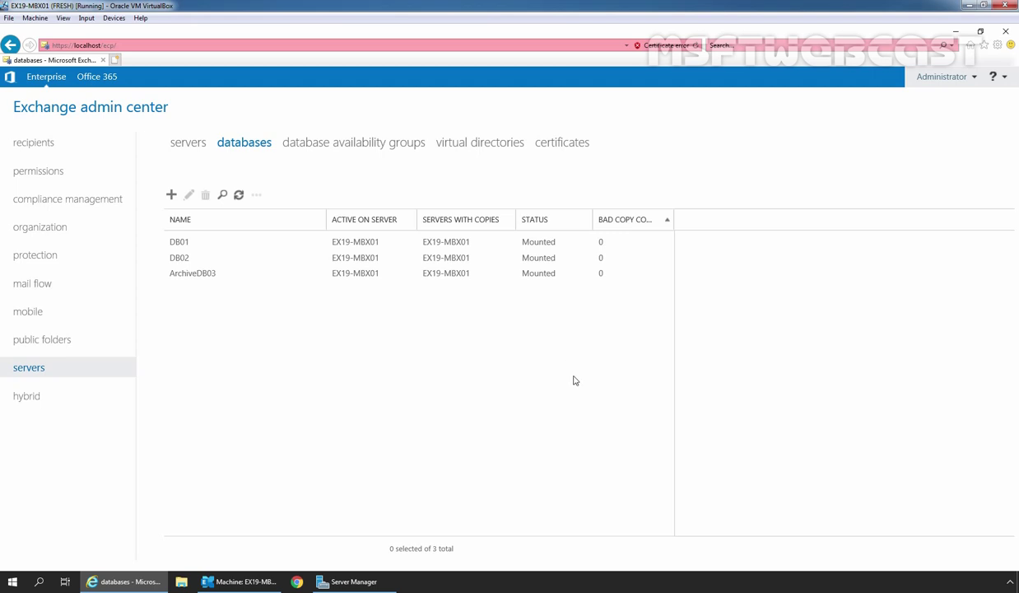
Step: Open This PC in File Explorer and select the BACKUPStore (I:) drive
{"action": "left_click", "coordinate": [182, 583]}
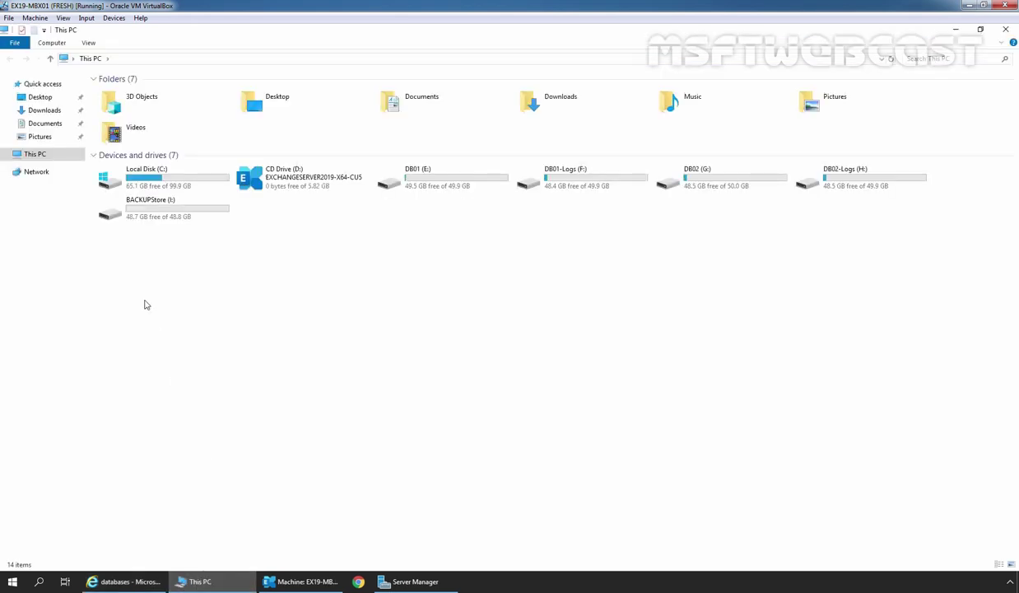
{"action": "left_click", "coordinate": [136, 224]}
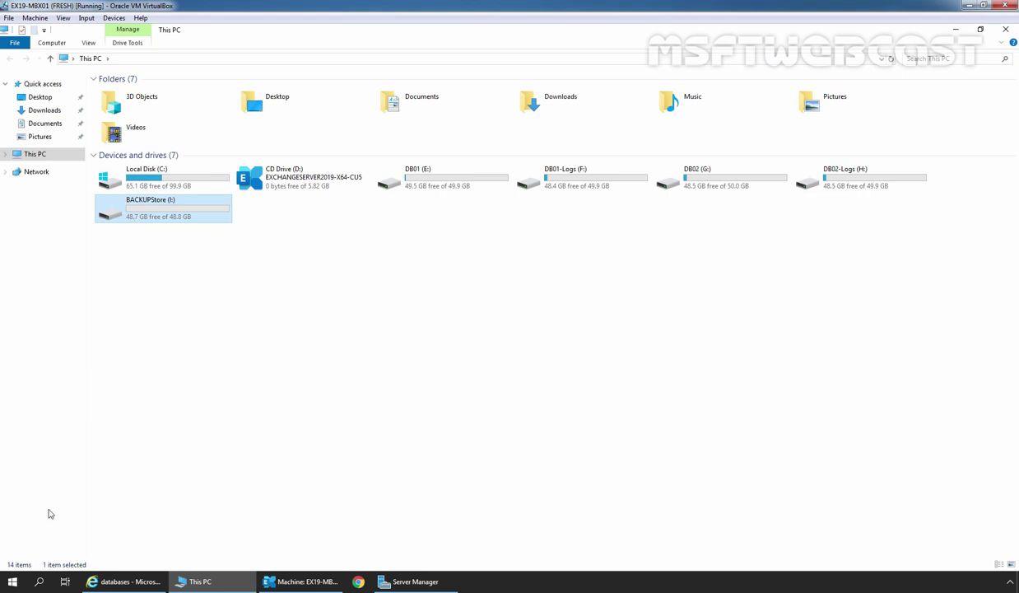
{"action": "left_click", "coordinate": [13, 582]}
Step: Open a maximized Windows PowerShell (Admin) session
{"action": "right_click", "coordinate": [12, 582]}
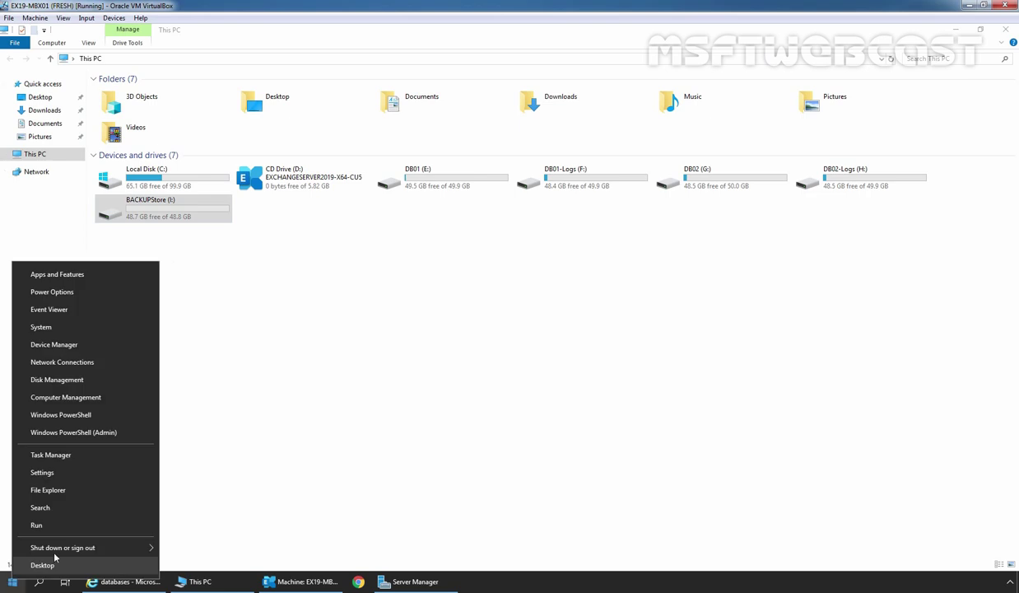
{"action": "left_click", "coordinate": [81, 433]}
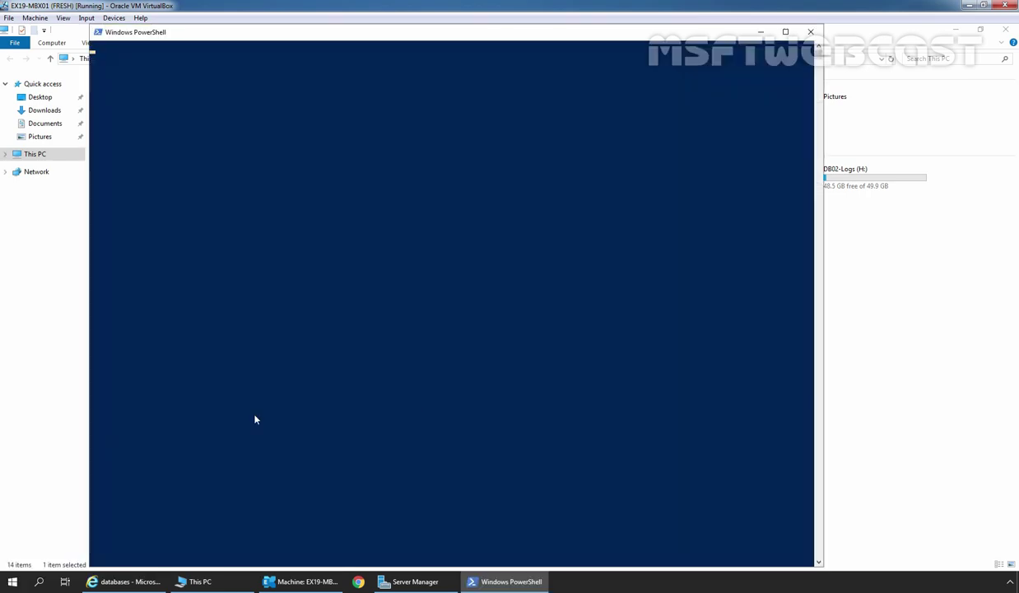
{"action": "left_click", "coordinate": [784, 33]}
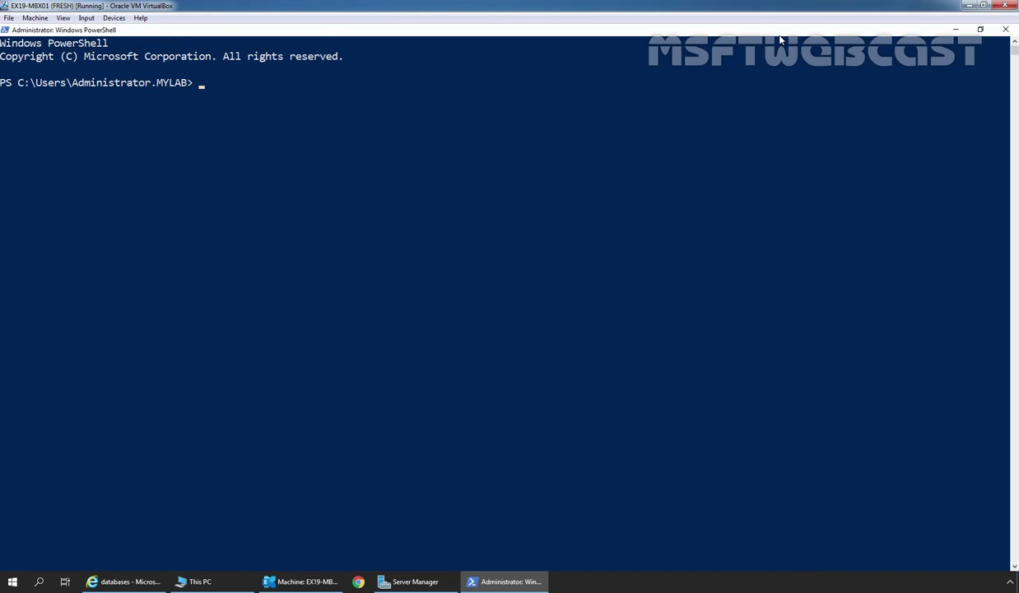
Step: Run Install-WindowsFeature Windows-Server-backup and confirm it installs without a restart
{"action": "type", "text": "install-win"}
{"action": "key", "text": "Tab"}
{"action": "type", "text": "Window"}
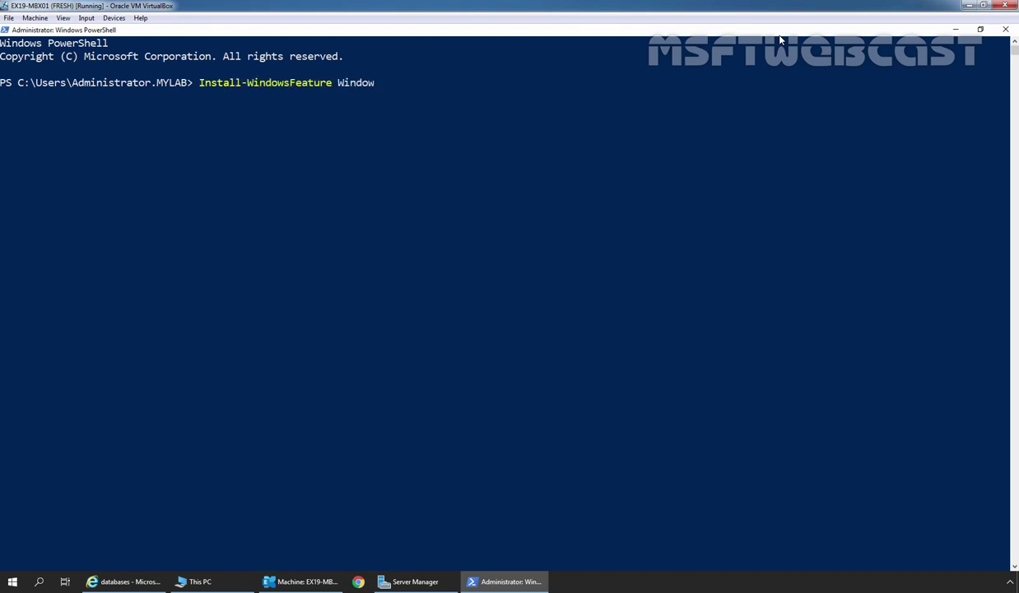
{"action": "type", "text": "s-Server-backup"}
{"action": "key", "text": "Return"}
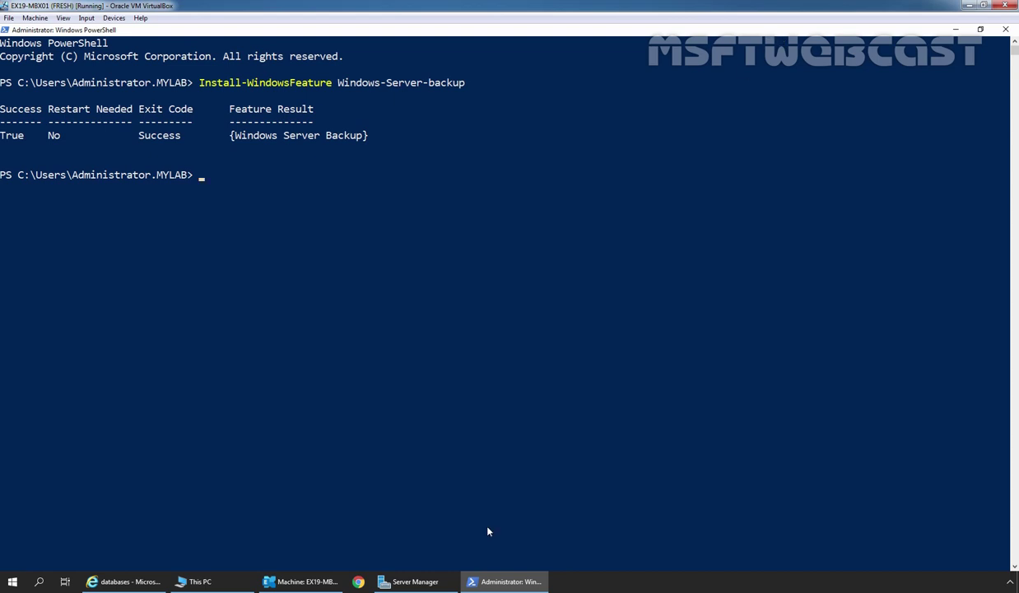
{"action": "left_click", "coordinate": [413, 581]}
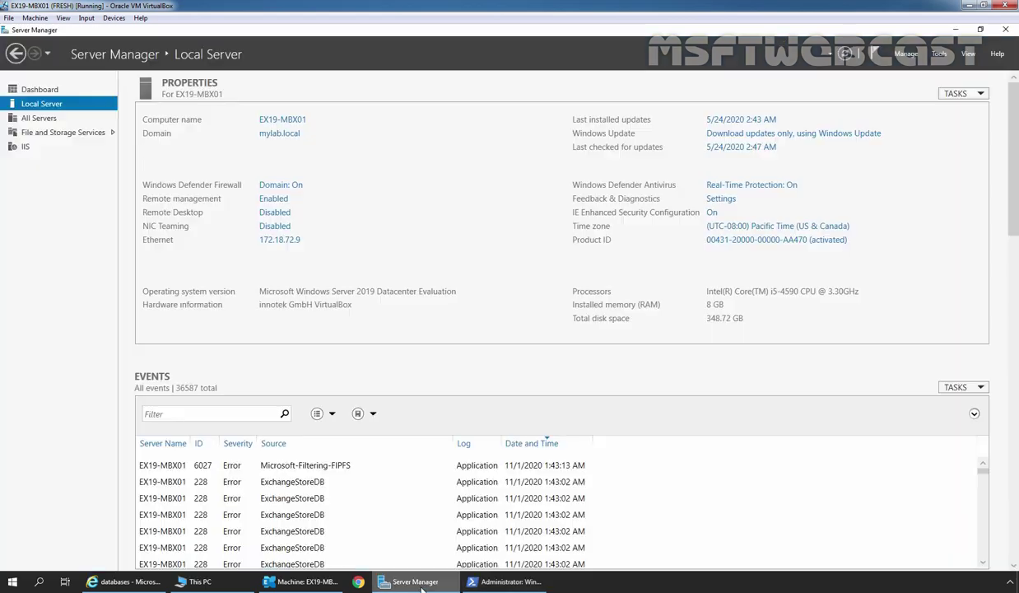
Step: Launch Windows Server Backup from Server Manager's Tools menu and go to Local Backup
{"action": "left_click", "coordinate": [939, 54]}
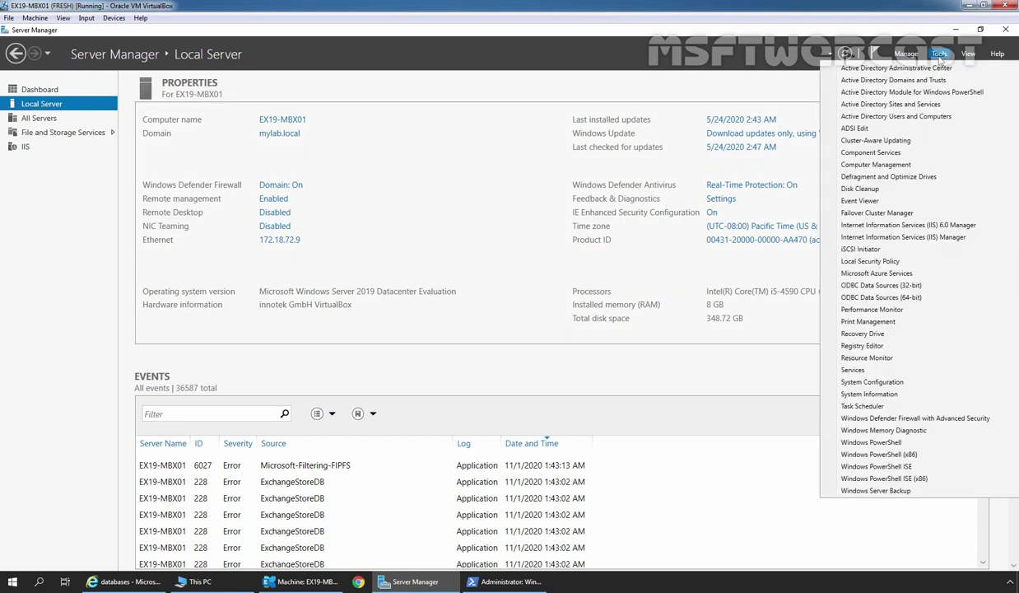
{"action": "left_click", "coordinate": [899, 491]}
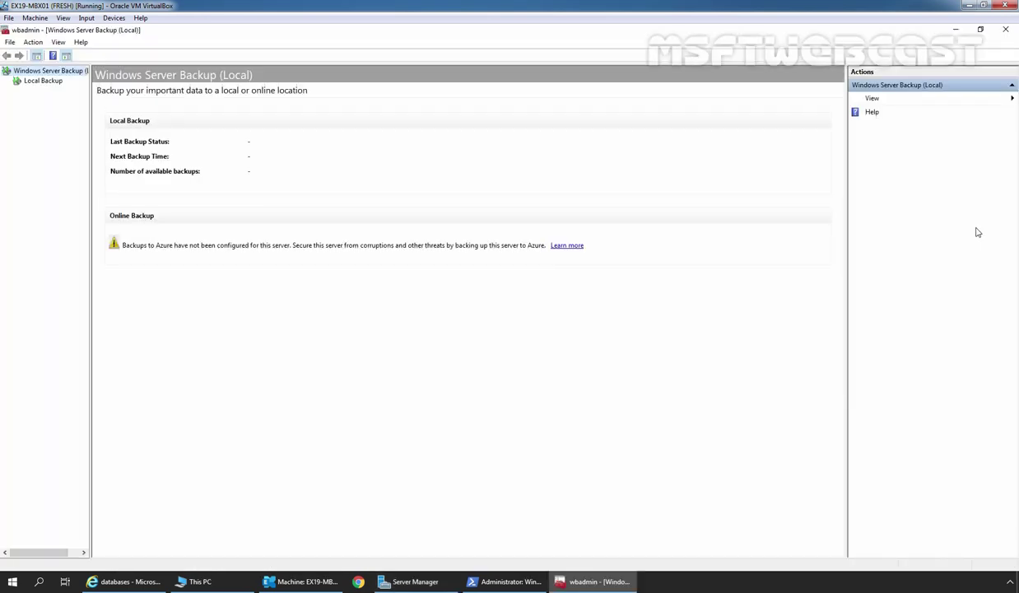
{"action": "left_click", "coordinate": [39, 84]}
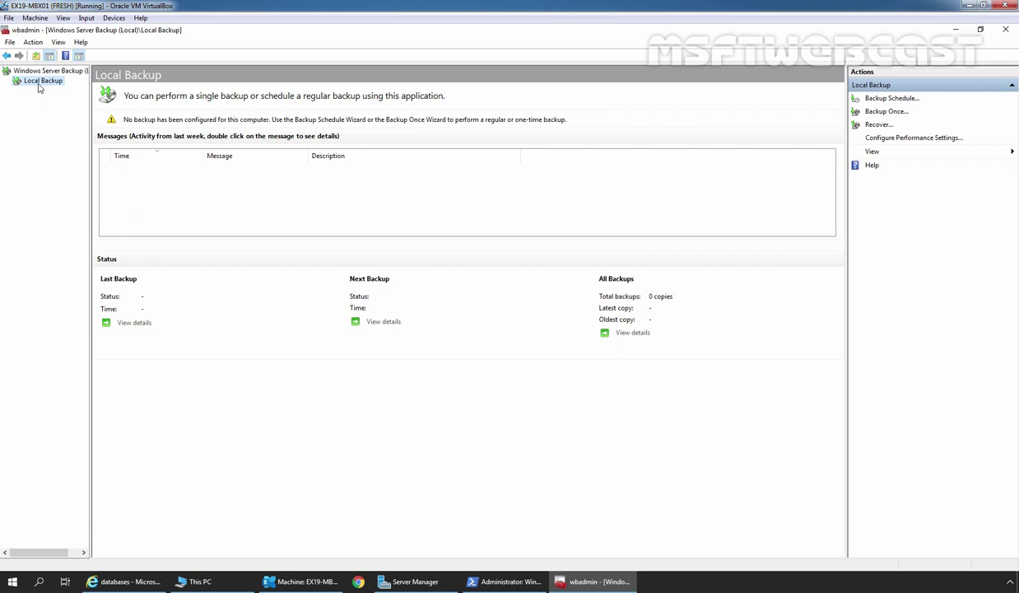
Step: Start a Backup Once wizard with a Custom configuration and bring up Add Items
{"action": "right_click", "coordinate": [38, 88]}
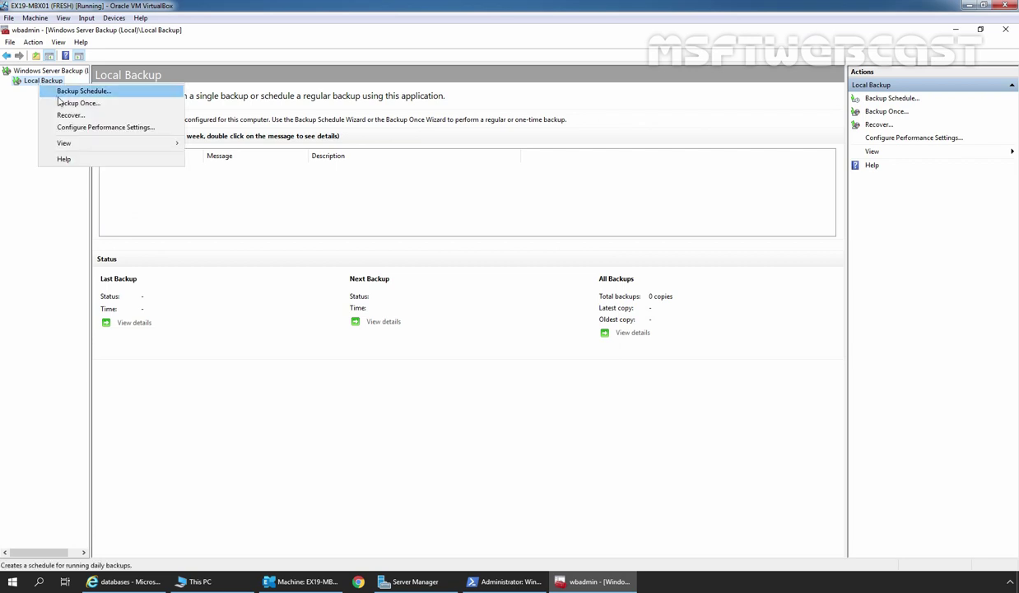
{"action": "left_click", "coordinate": [70, 104]}
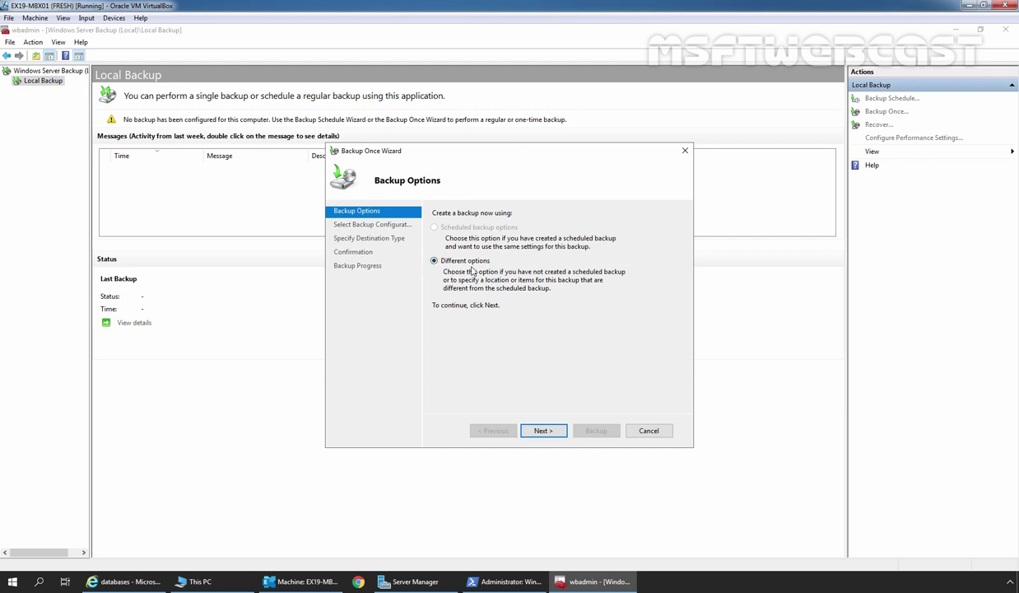
{"action": "left_click", "coordinate": [543, 431]}
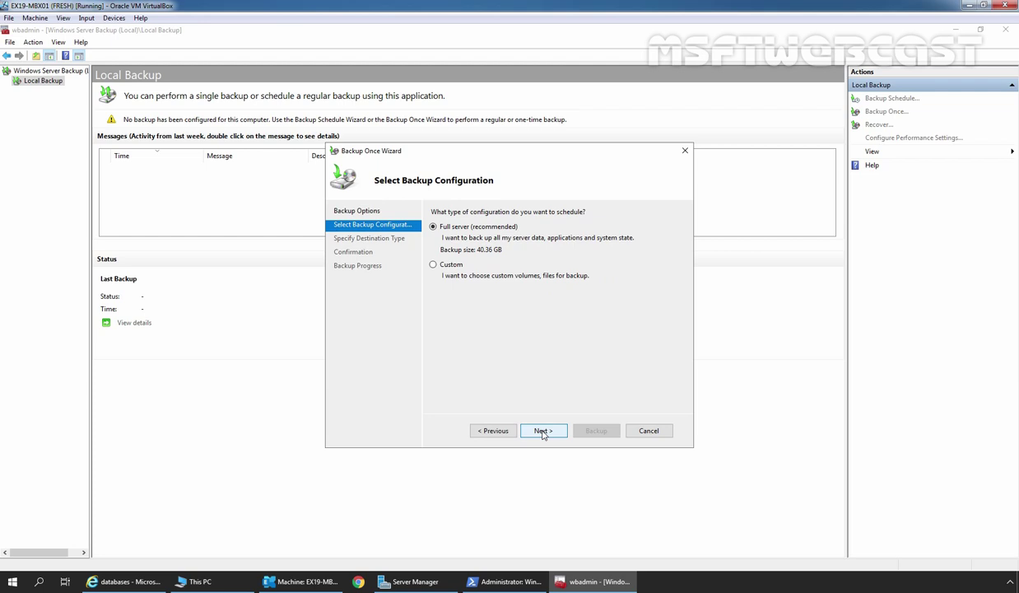
{"action": "left_click", "coordinate": [433, 264]}
{"action": "left_click", "coordinate": [543, 431]}
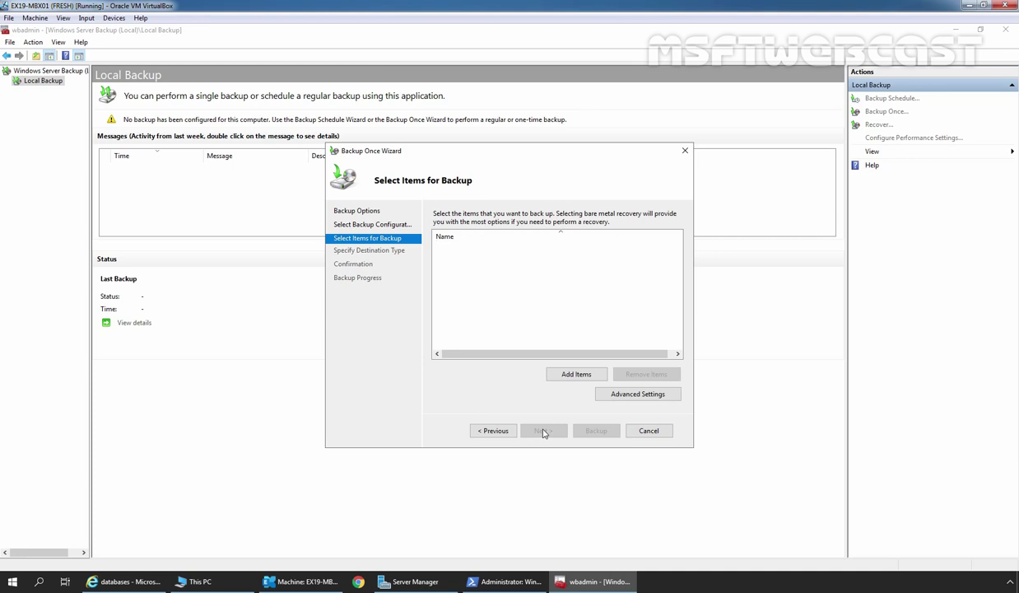
{"action": "left_click", "coordinate": [574, 376]}
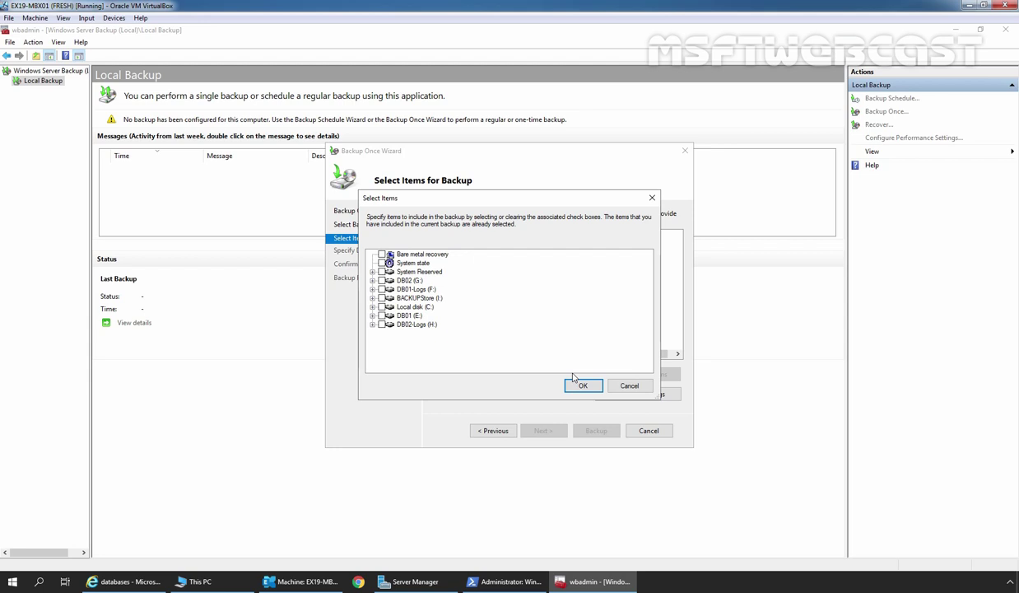
Step: Check DB01-Logs (F:) and DB01 (E:) in Select Items and confirm the selection
{"action": "left_click", "coordinate": [382, 289]}
{"action": "left_click", "coordinate": [411, 316]}
{"action": "left_click", "coordinate": [382, 316]}
{"action": "left_click", "coordinate": [583, 386]}
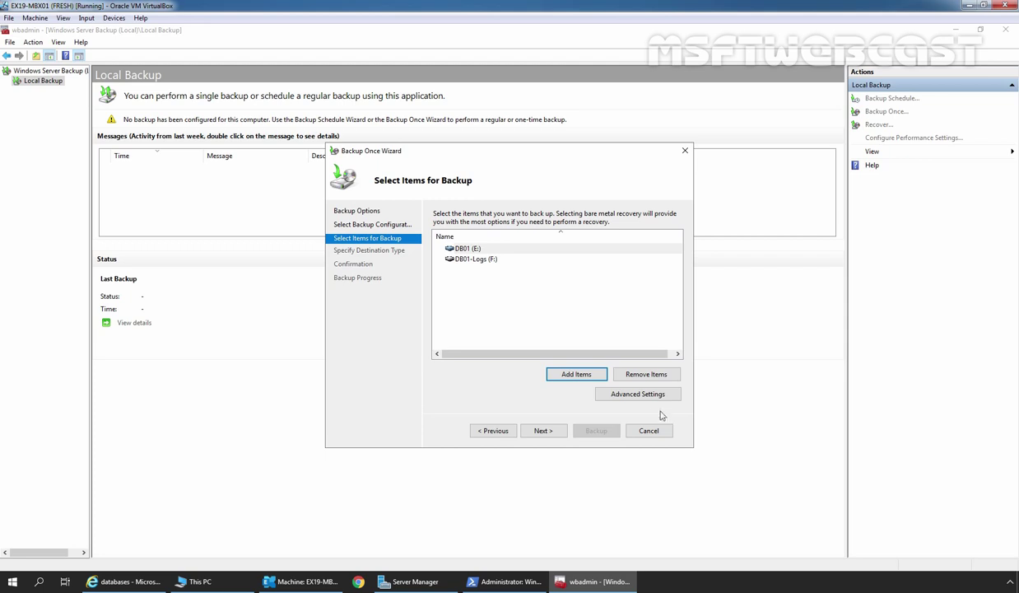
Step: Set Advanced Settings' VSS option to VSS full Backup
{"action": "left_click", "coordinate": [640, 396]}
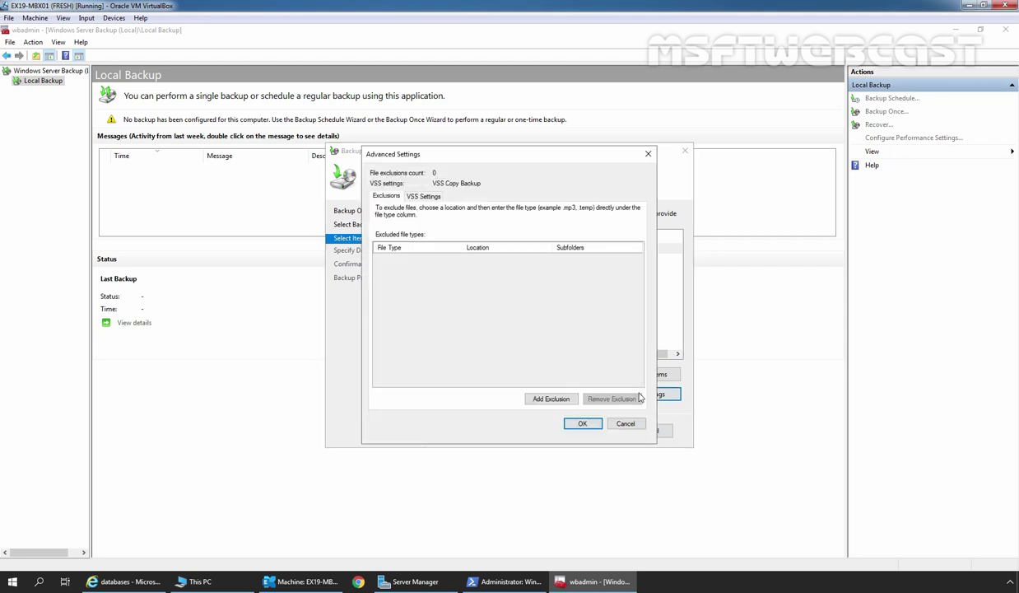
{"action": "left_click", "coordinate": [423, 197]}
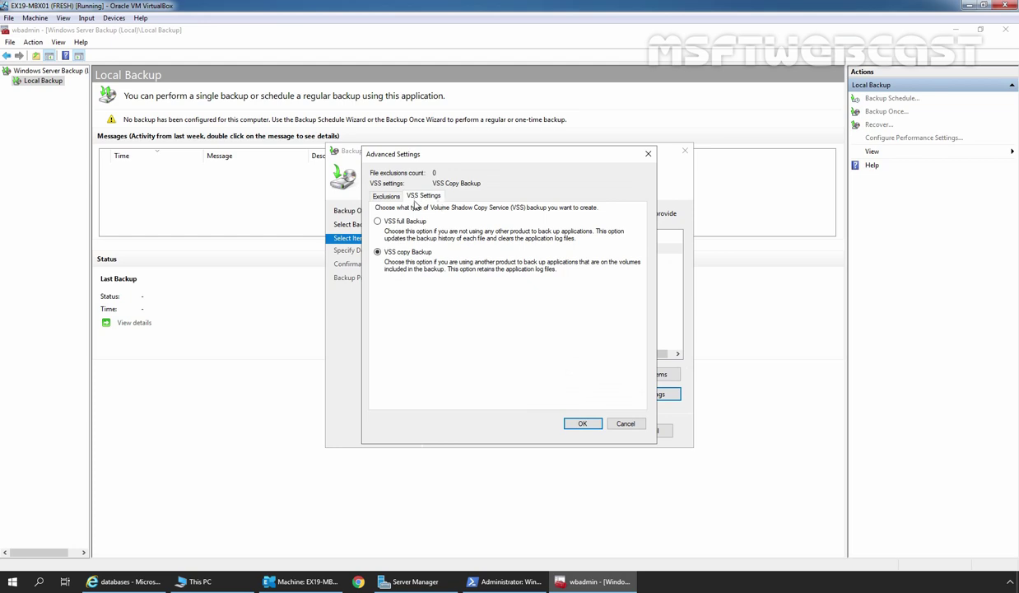
{"action": "left_click", "coordinate": [381, 222]}
{"action": "left_click", "coordinate": [582, 424]}
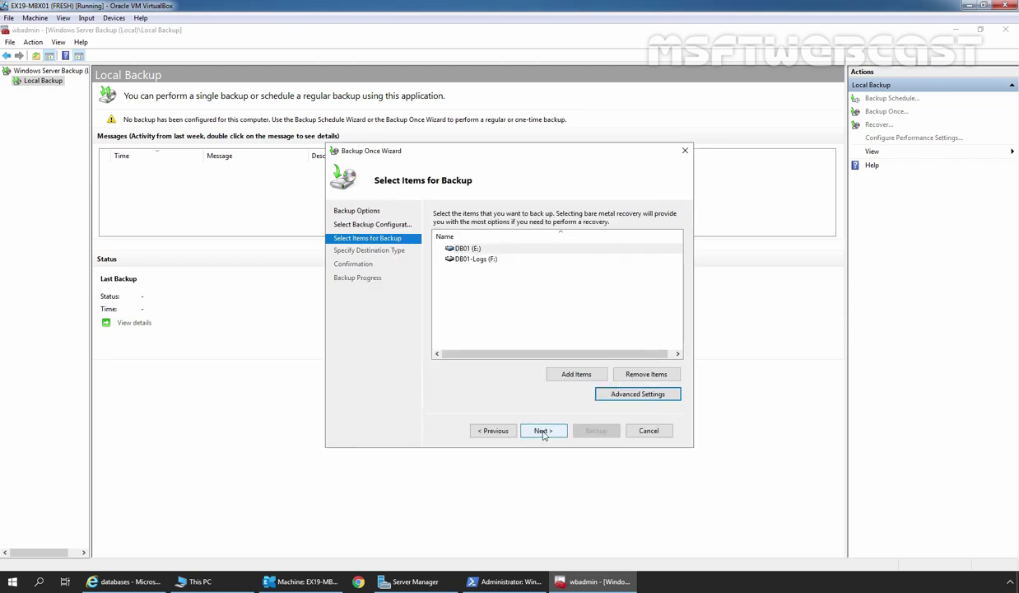
Step: Keep Local drives as the destination type, glancing at This PC's drives
{"action": "left_click", "coordinate": [542, 430]}
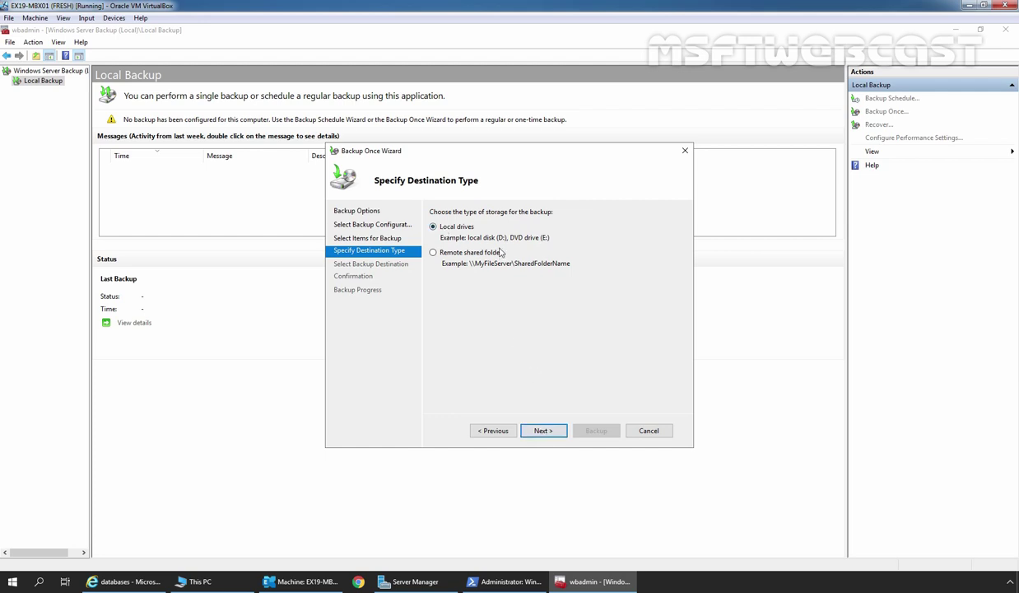
{"action": "left_click", "coordinate": [545, 434]}
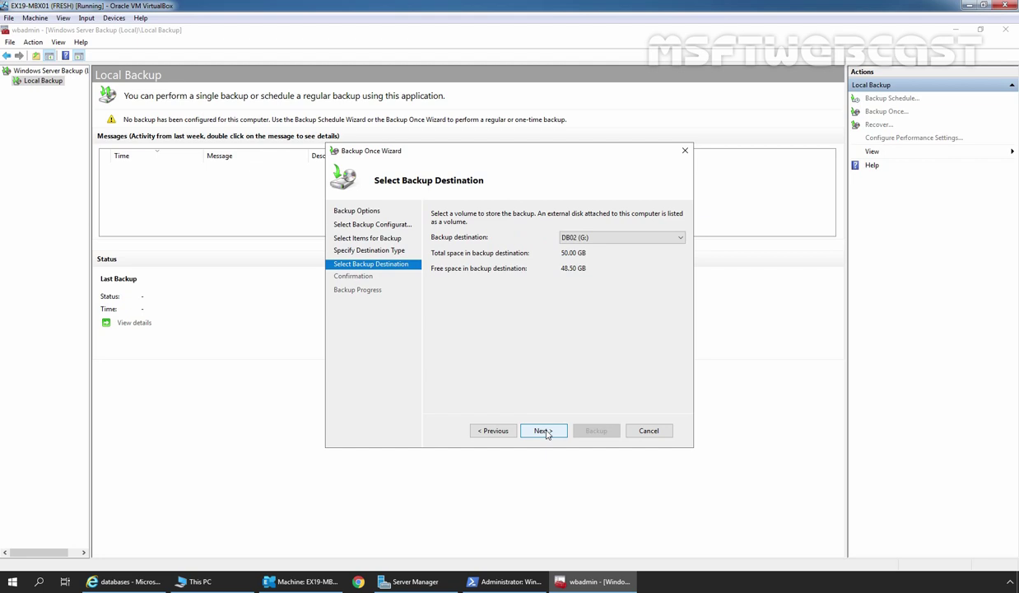
{"action": "left_click", "coordinate": [225, 581]}
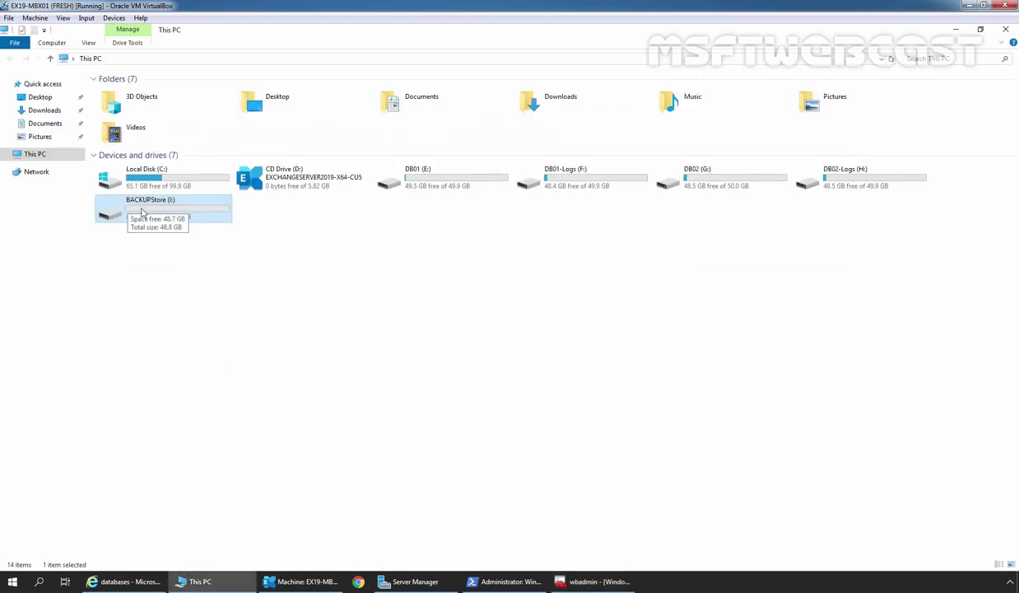
{"action": "left_click", "coordinate": [583, 583]}
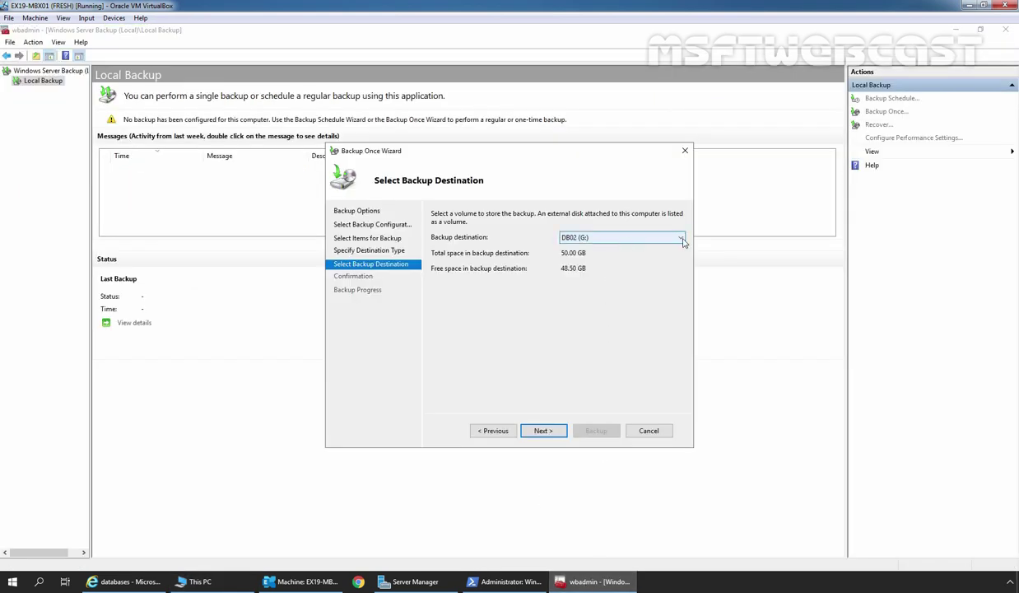
Step: Choose BACKUPStore (I:) as the backup destination and continue to the confirmation
{"action": "left_click", "coordinate": [683, 238]}
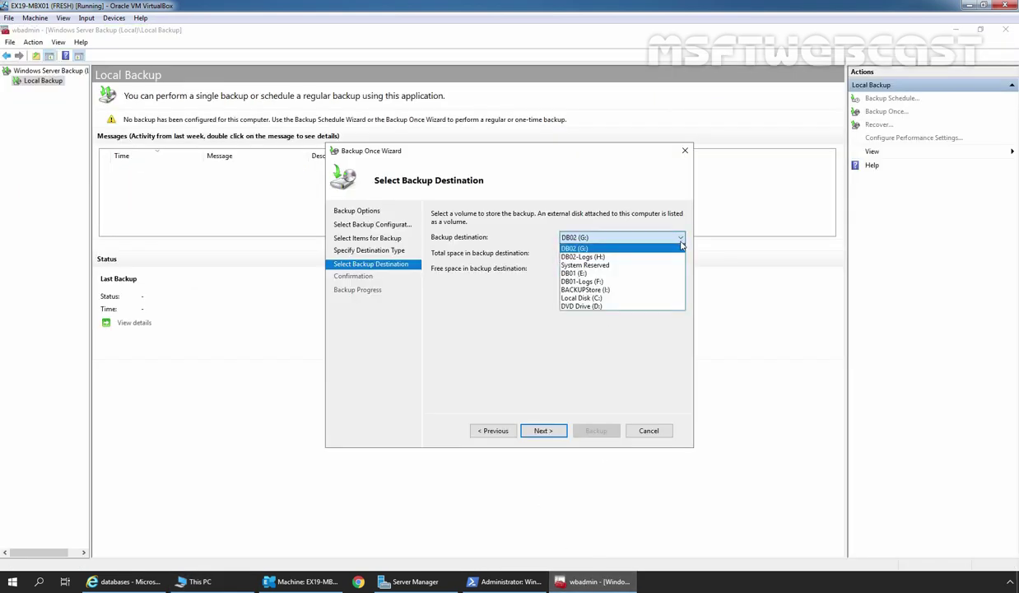
{"action": "left_click", "coordinate": [567, 289]}
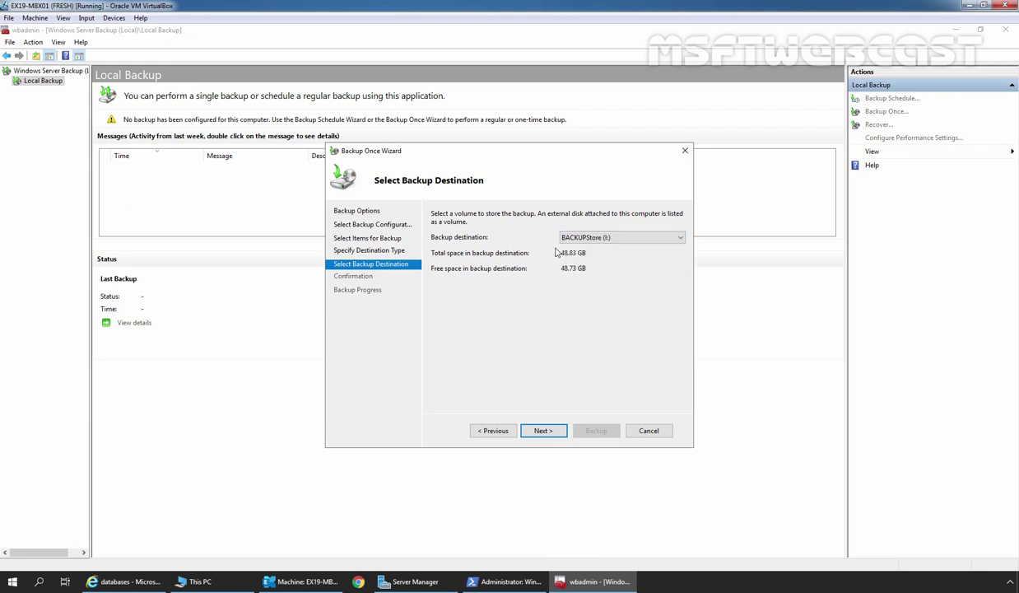
{"action": "left_click", "coordinate": [543, 432]}
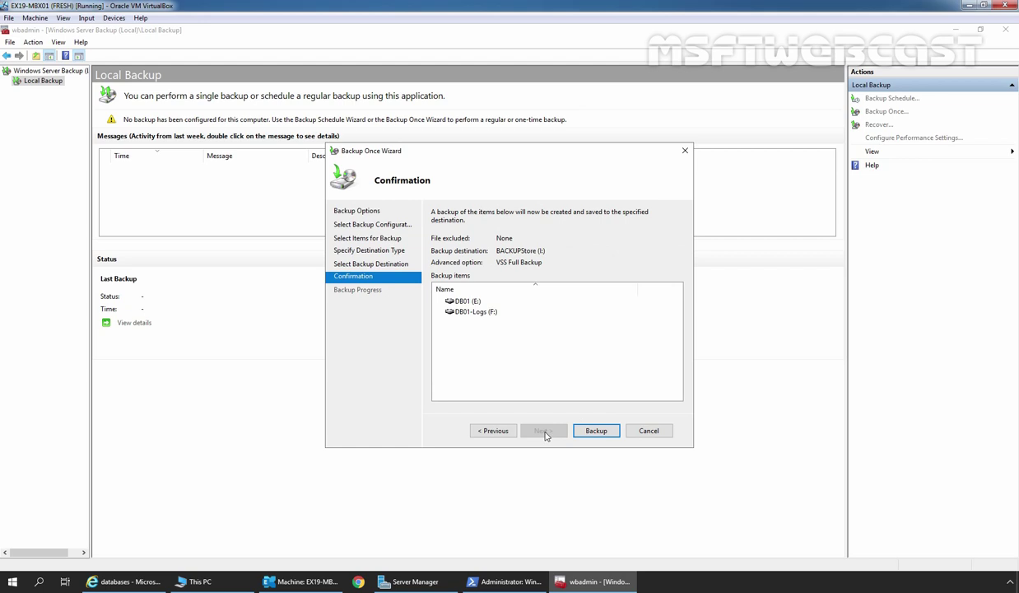
{"action": "left_click", "coordinate": [200, 581]}
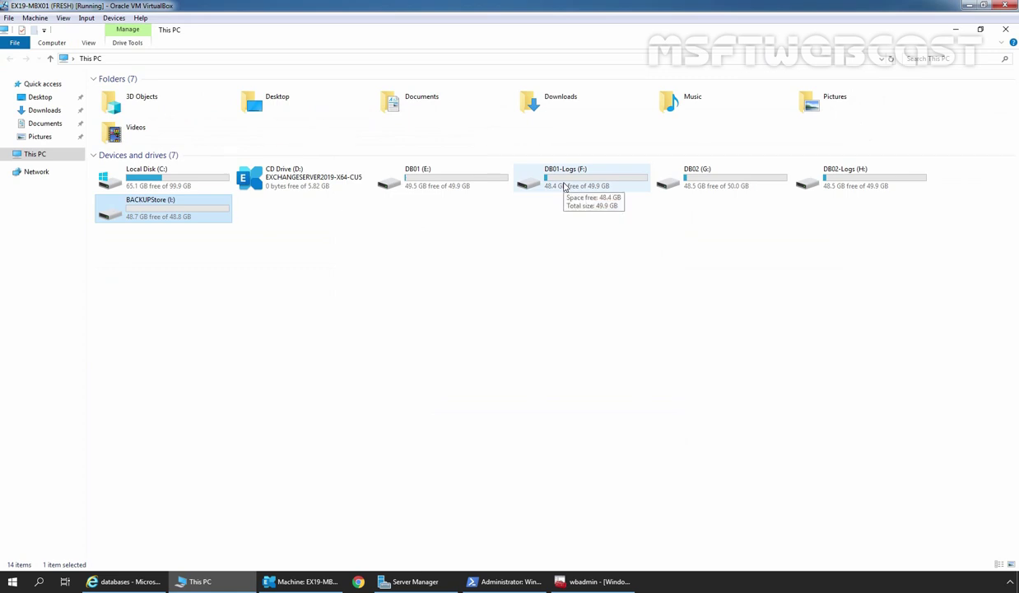
Step: Browse DB01-Logs (F:)\DB01, check a log file's size, then close Explorer
{"action": "double_click", "coordinate": [565, 186]}
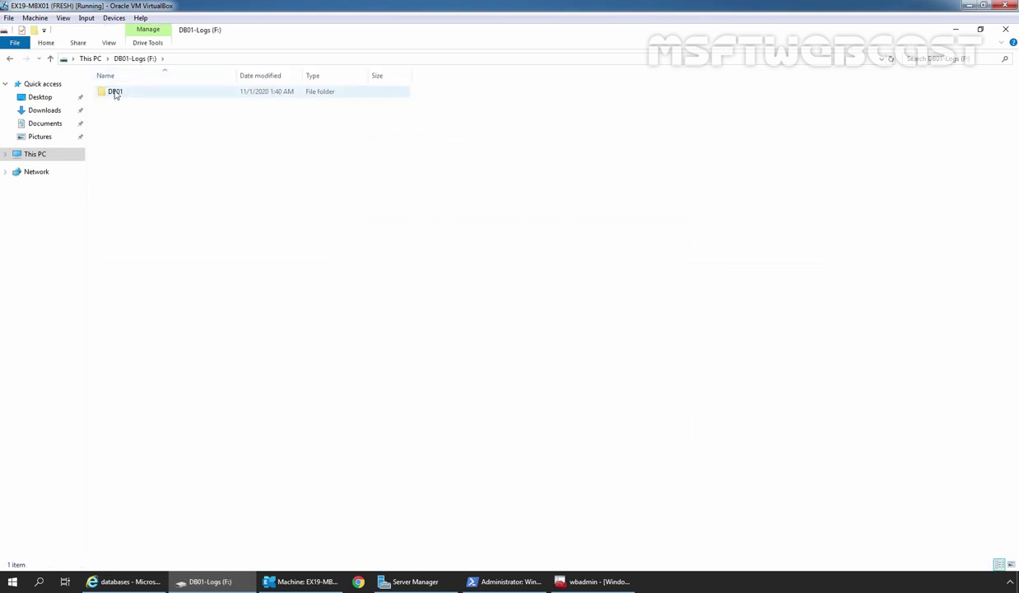
{"action": "double_click", "coordinate": [115, 91]}
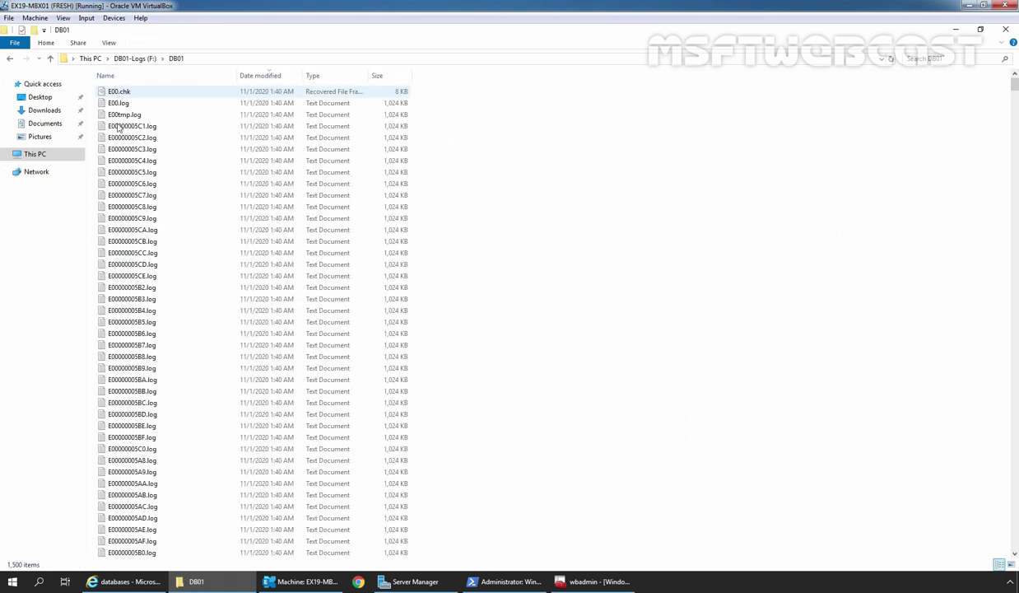
{"action": "left_click", "coordinate": [128, 172]}
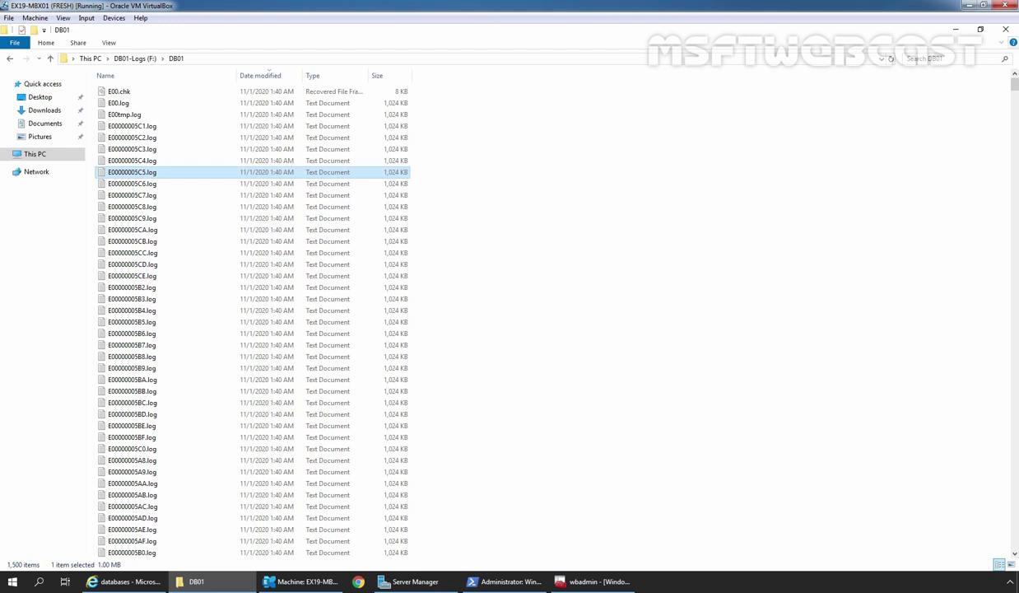
{"action": "left_click", "coordinate": [1006, 30]}
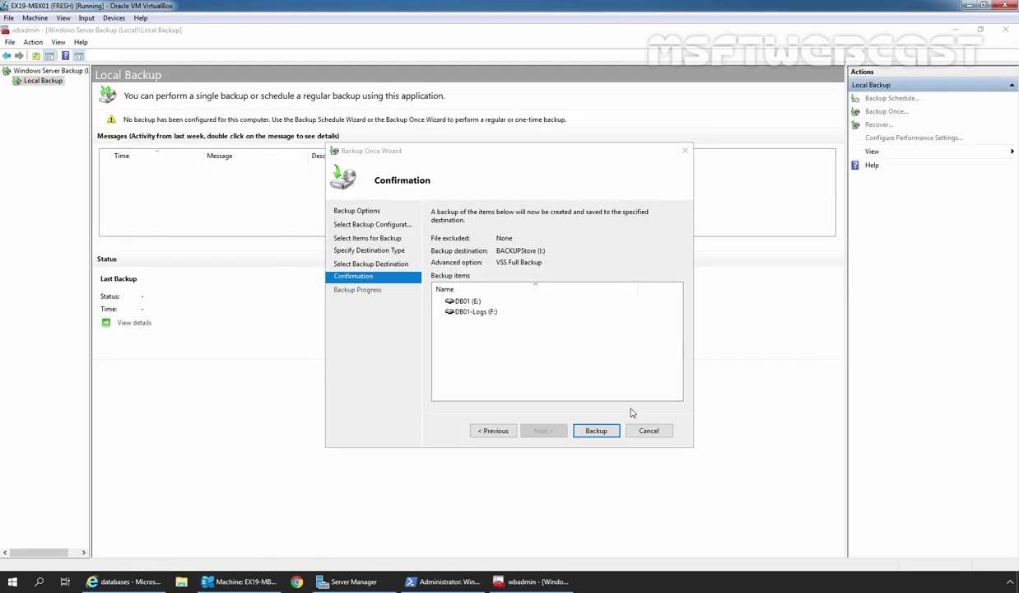
Step: Run the backup and close the wizard once it completes with 2.03 GB transferred
{"action": "left_click", "coordinate": [596, 433]}
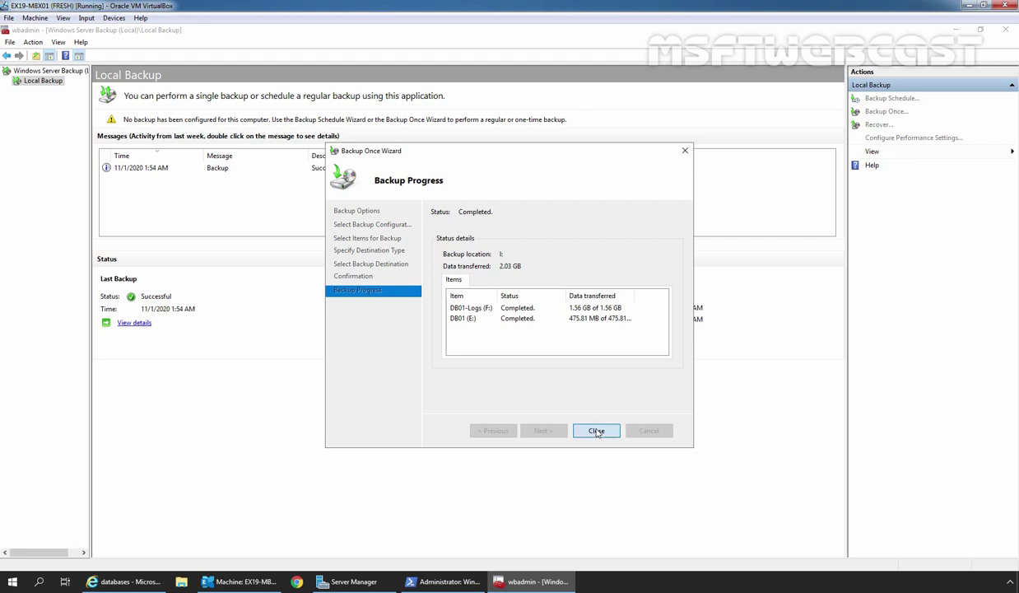
{"action": "left_click", "coordinate": [596, 430]}
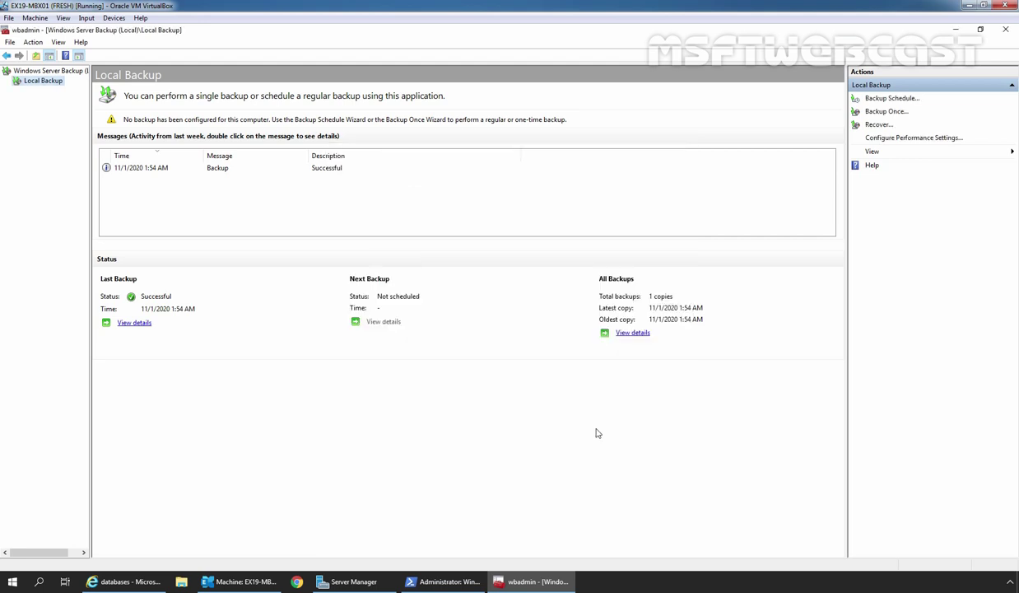
Step: View details of the successful 11/1/2020 1:54 AM backup, then return to This PC
{"action": "left_click", "coordinate": [137, 167]}
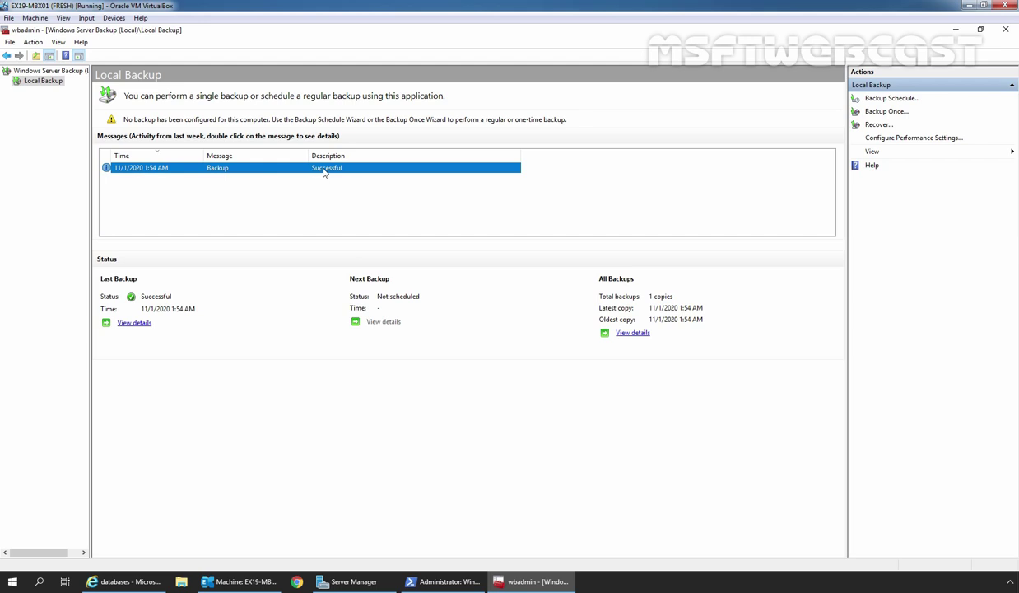
{"action": "left_click", "coordinate": [626, 334]}
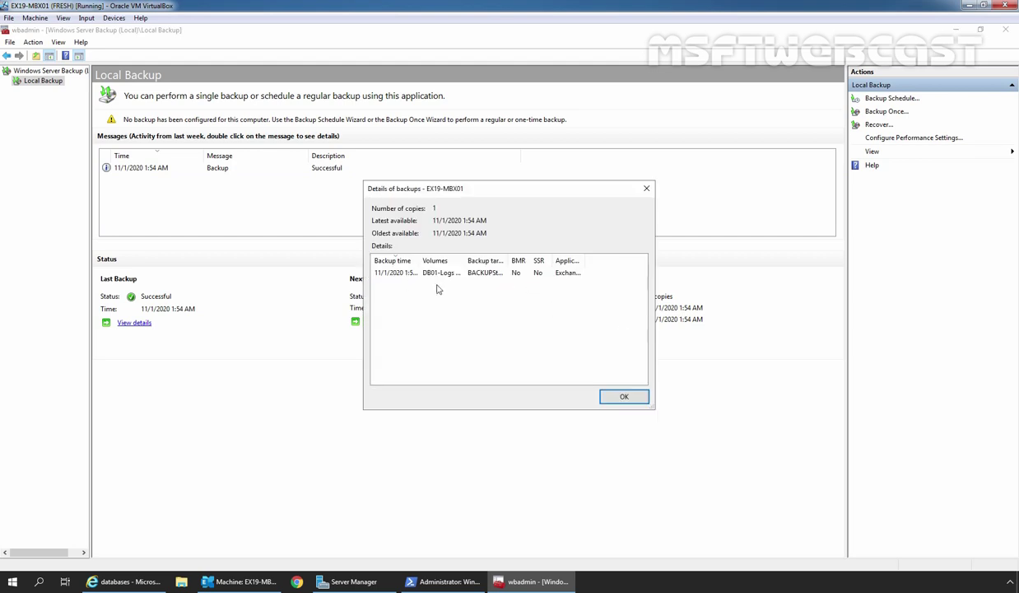
{"action": "left_click", "coordinate": [624, 397]}
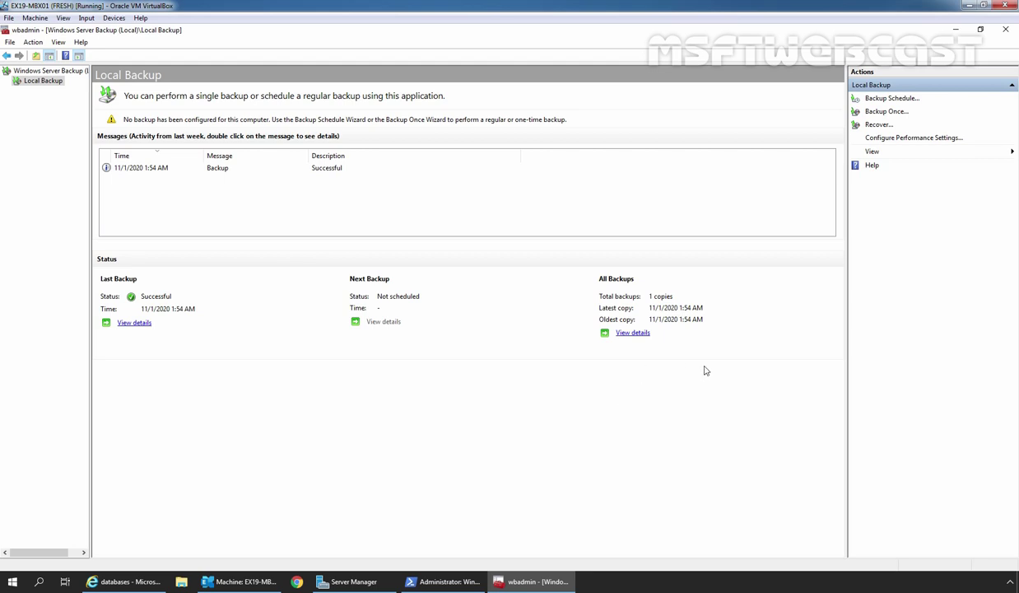
{"action": "left_click", "coordinate": [183, 582]}
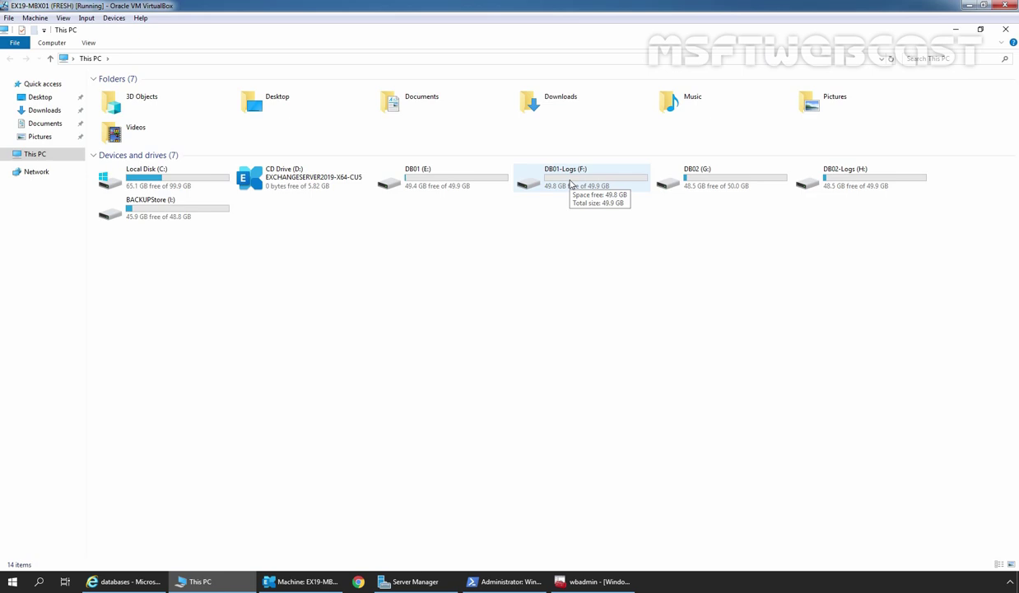
Step: Open DB01-Logs (F:)\DB01 to confirm only 17 items remain after log truncation
{"action": "double_click", "coordinate": [569, 183]}
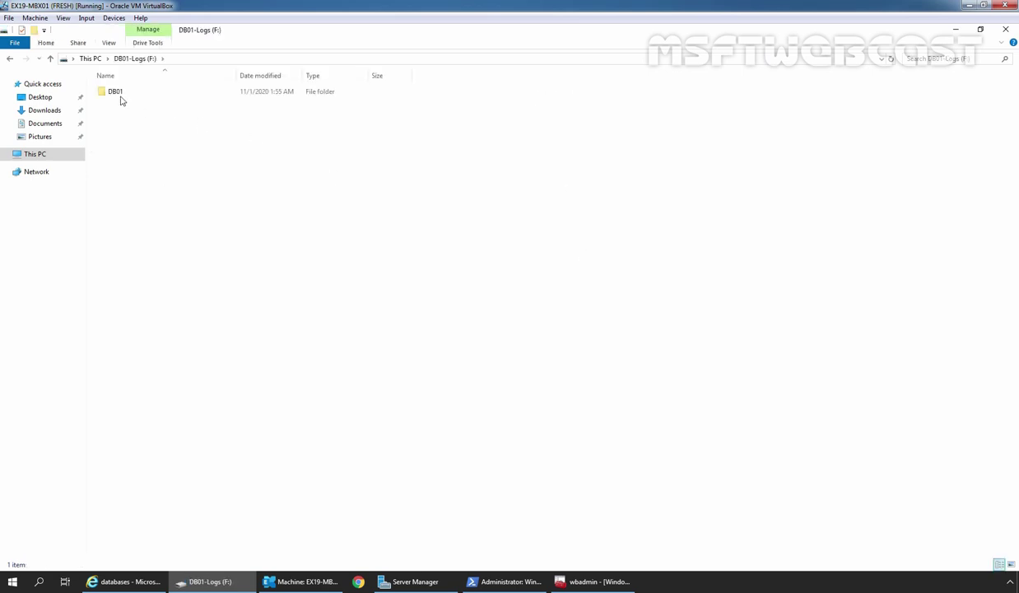
{"action": "double_click", "coordinate": [117, 93]}
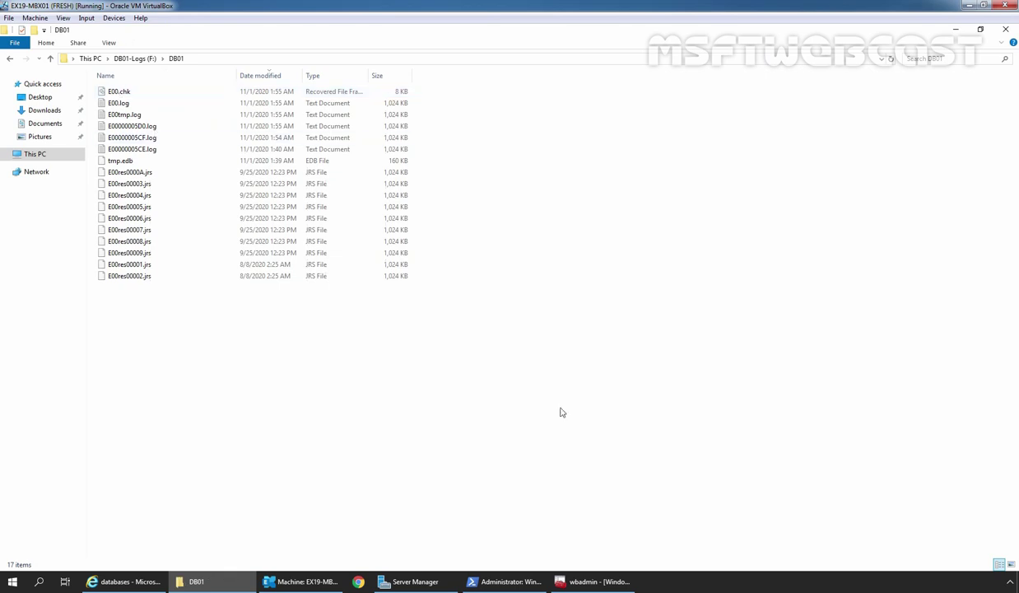